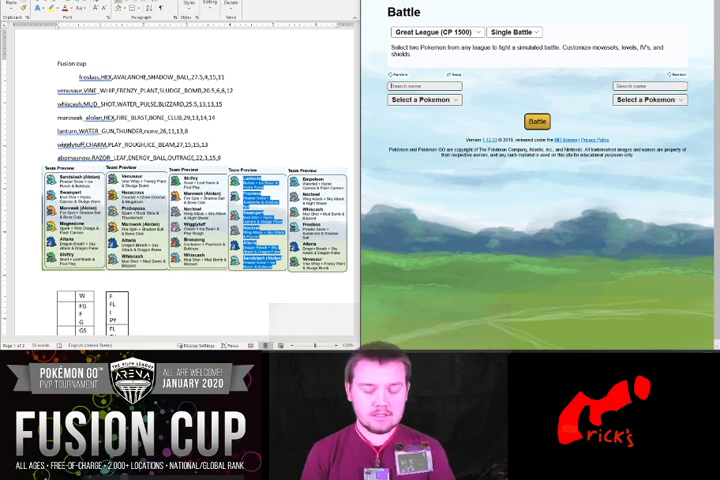
text(lr)
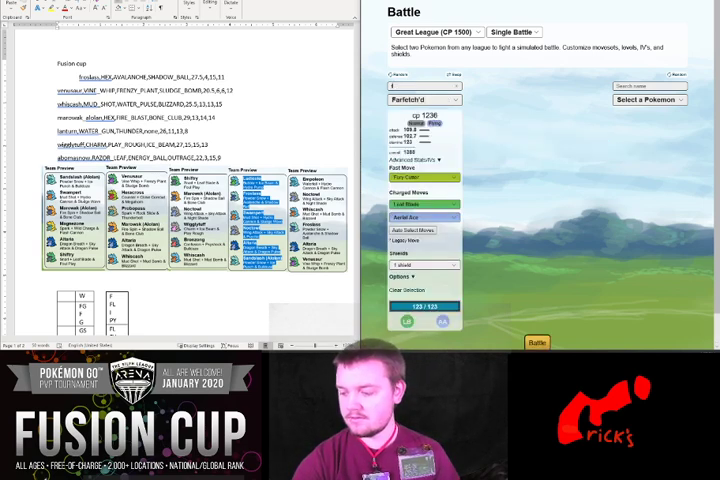
text(o)
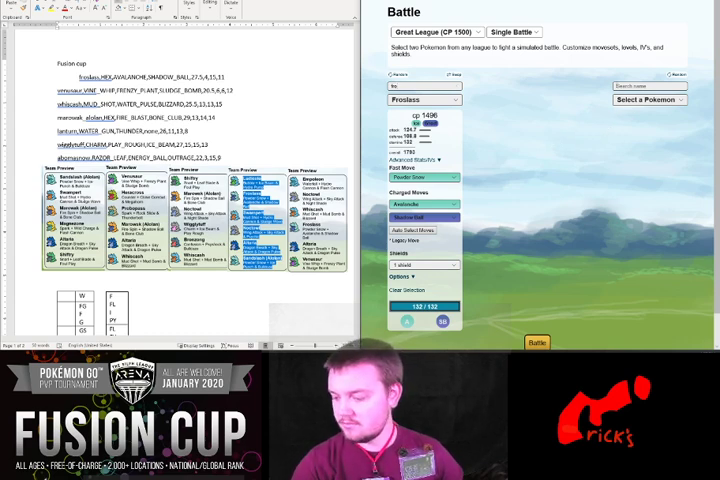
text(ab)
text(al)
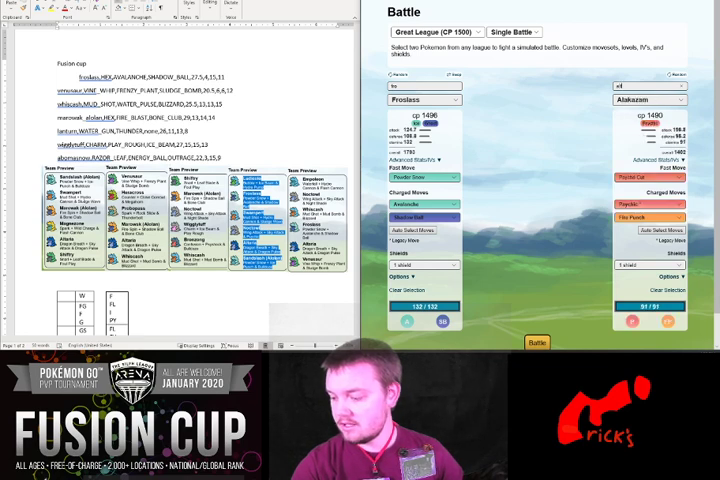
text(ta)
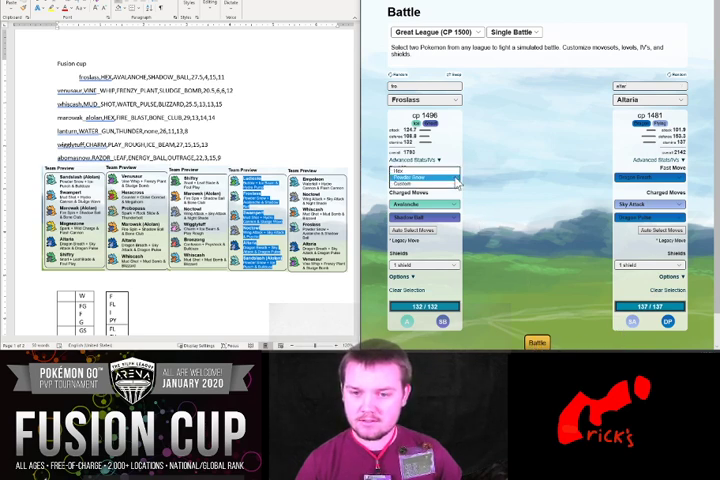
Step: Change Froslass's fast move from Powder Snow to Hex against Altaria
click(455, 178)
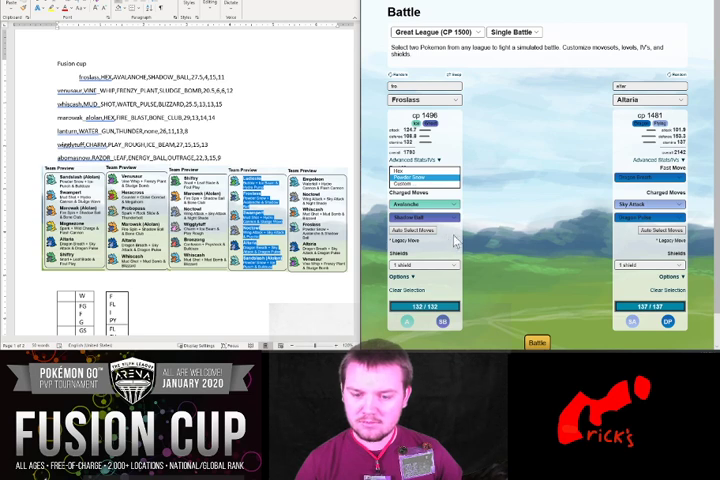
click(424, 176)
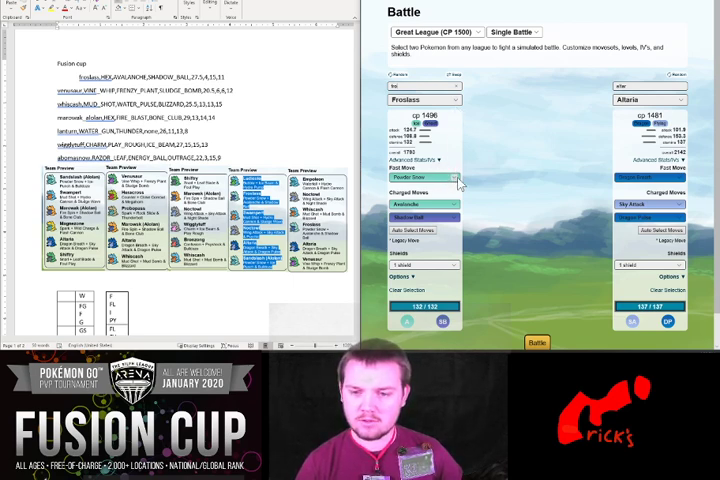
click(458, 180)
click(437, 178)
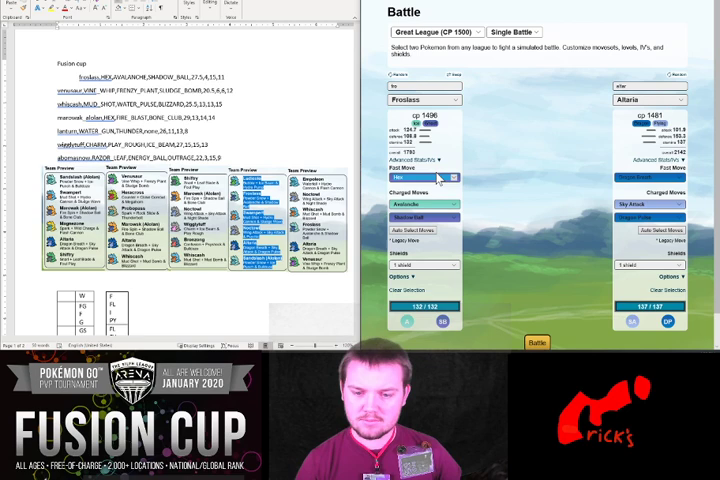
Step: Simulate Froslass versus Altaria: Froslass wins in 44.5 seconds with a 678 rating
click(537, 344)
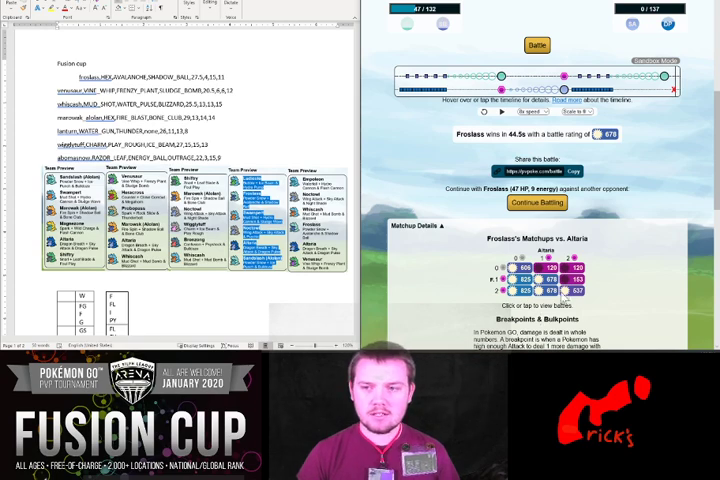
scroll(714, 208, up, 10)
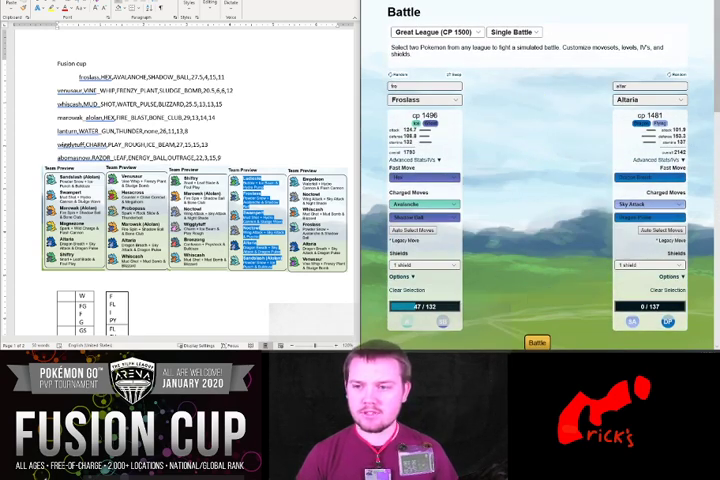
text(abomasnow)
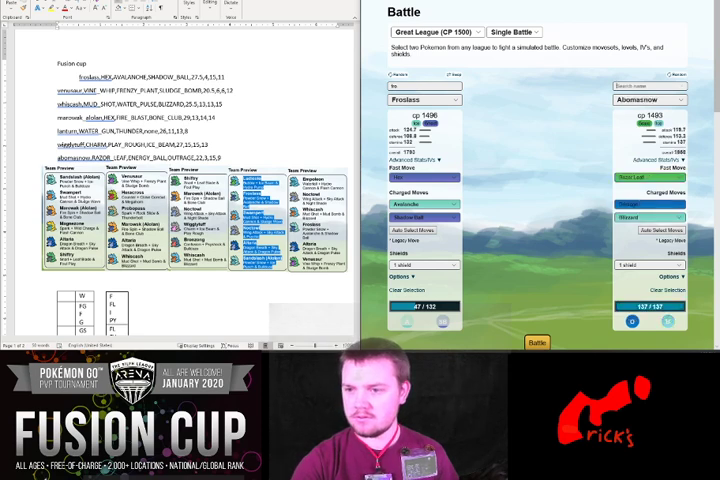
text(sw)
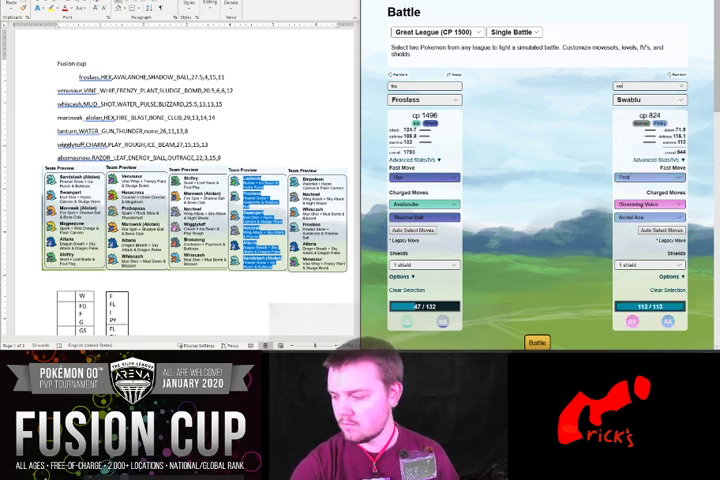
text(oo)
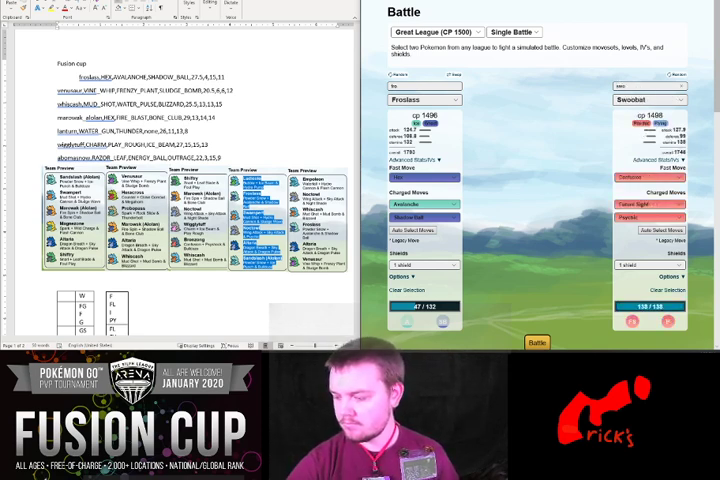
text(bat)
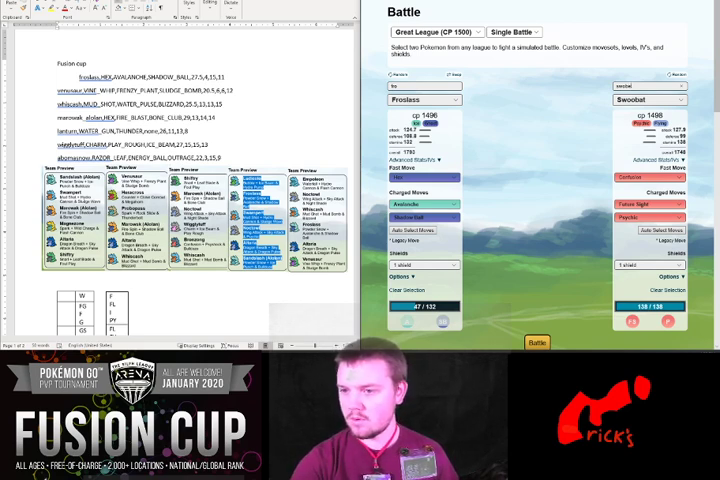
text(l)
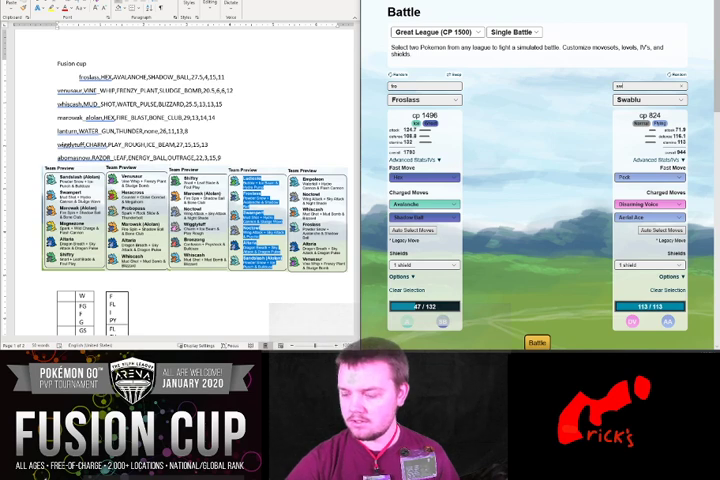
Step: Pick Swampert as the opponent after a mistaken Swanna pick, and simulate the battle
click(668, 100)
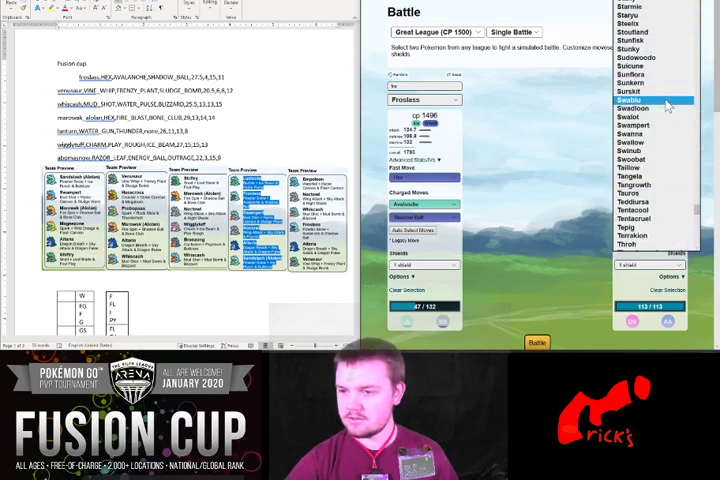
click(640, 133)
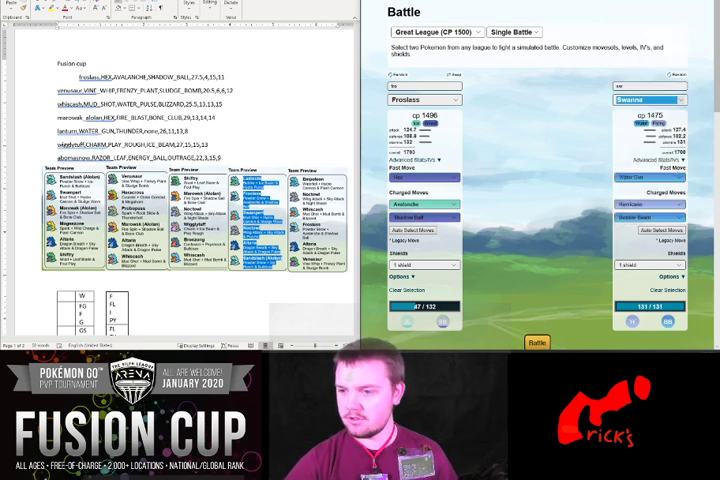
click(652, 101)
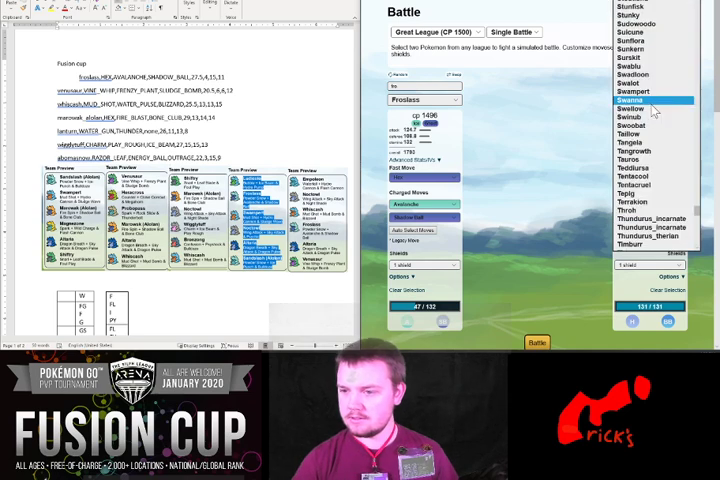
click(634, 92)
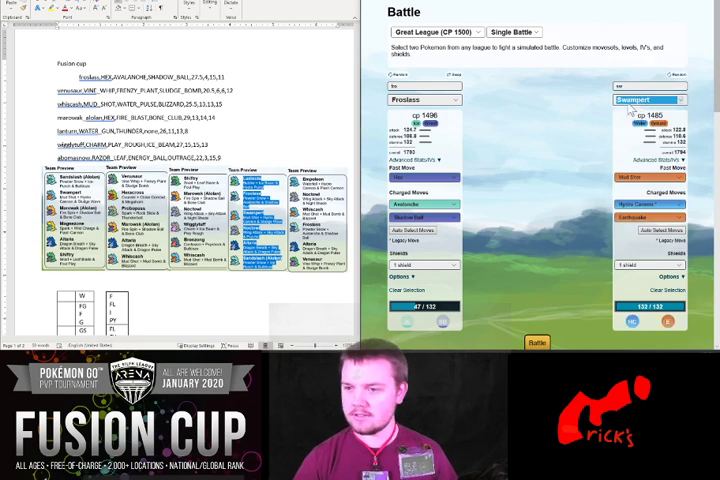
click(537, 345)
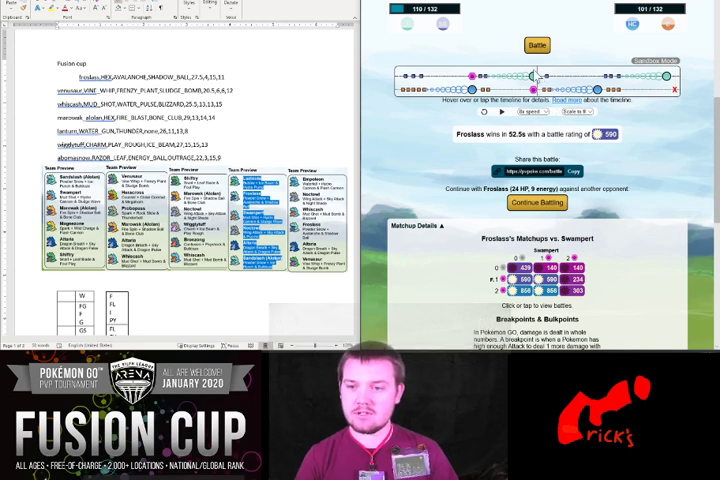
mouse_move(533, 76)
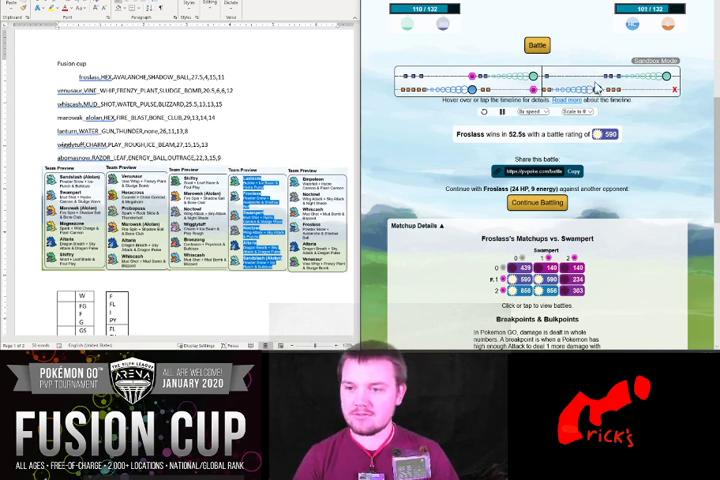
Step: Play back the Froslass versus Swampert battle timeline
click(502, 111)
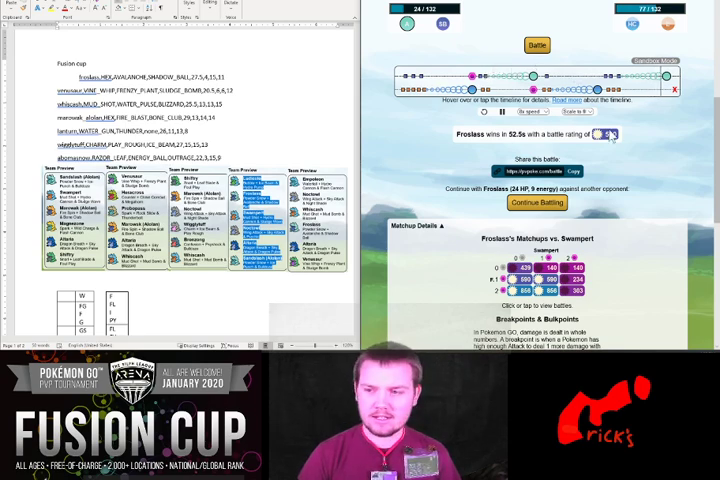
scroll(537, 150, up, 5)
scroll(537, 150, up, 3)
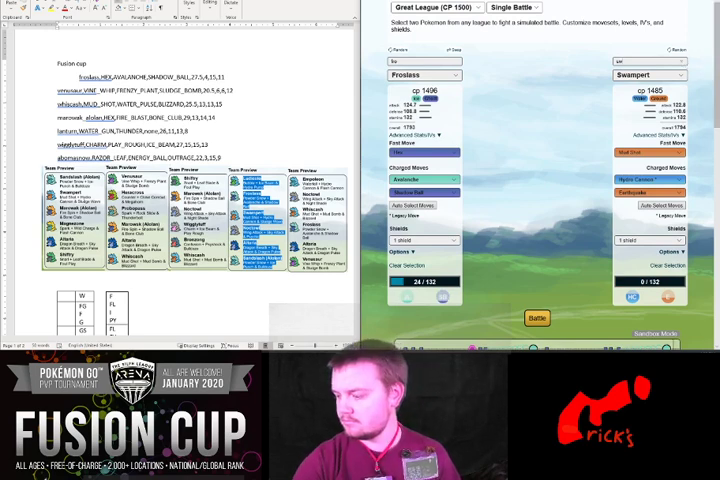
Step: Swap the opponent to Magnezone and simulate; Magnezone wins in 43.5 seconds
click(665, 264)
text(ma)
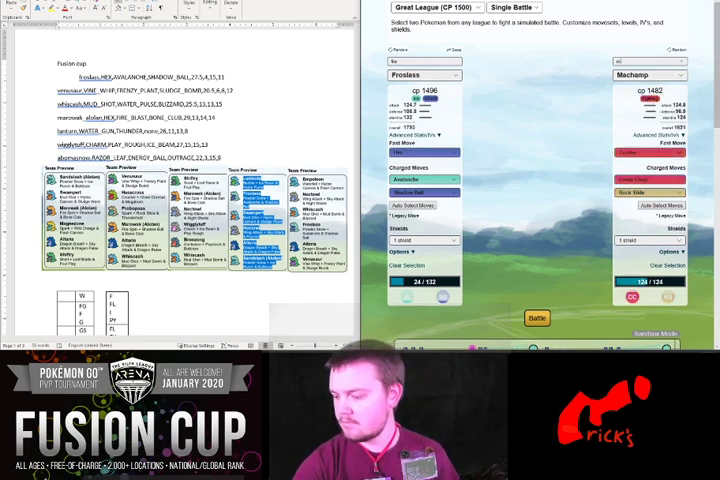
text(g)
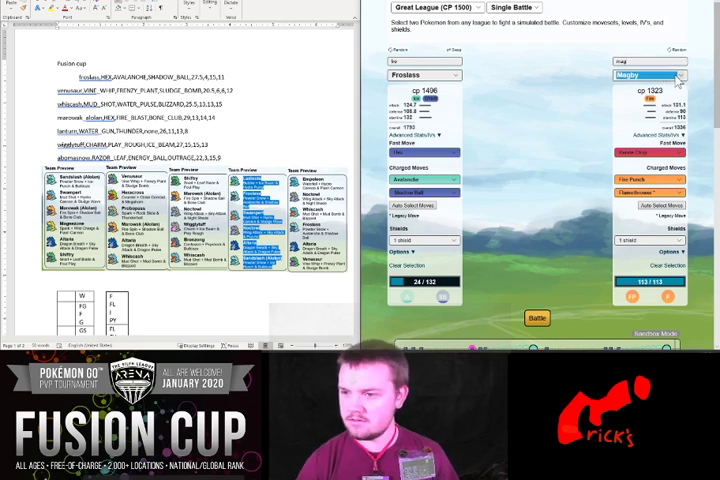
click(672, 76)
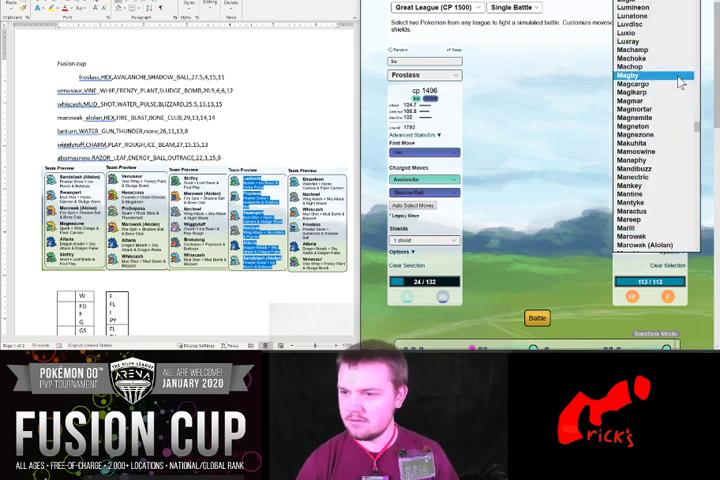
click(636, 134)
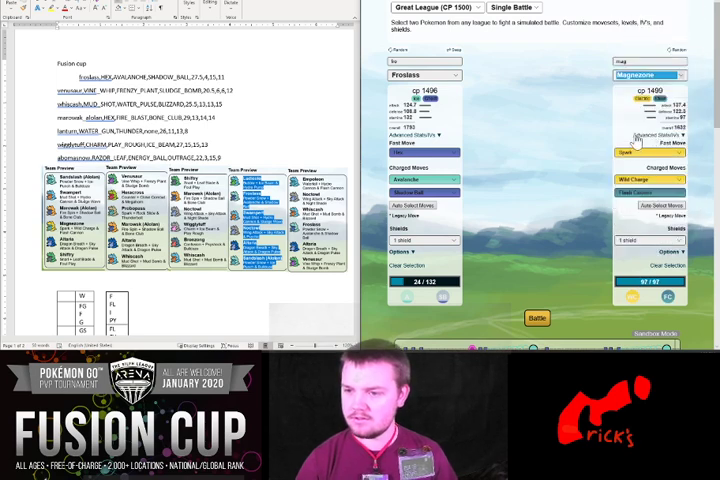
click(538, 318)
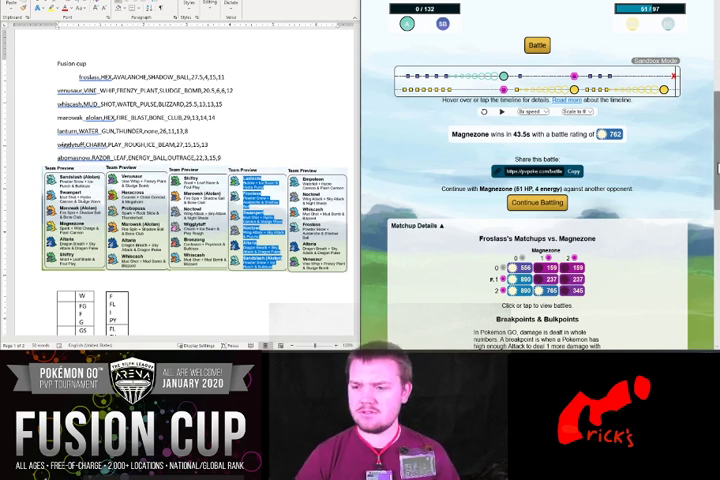
drag(716, 165, 697, 75)
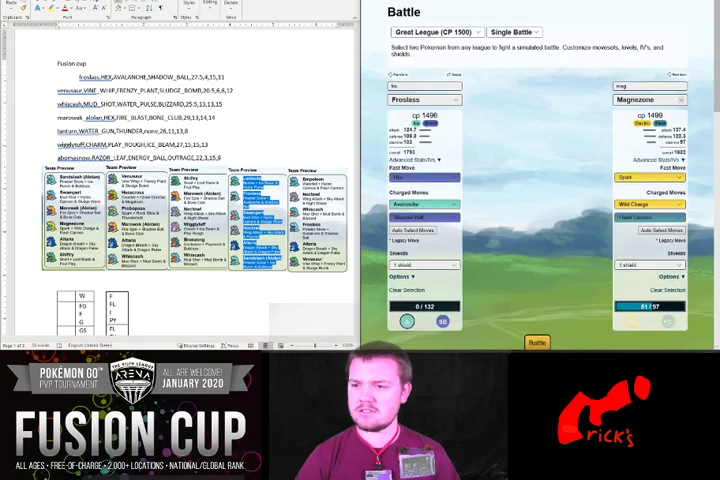
text(ma)
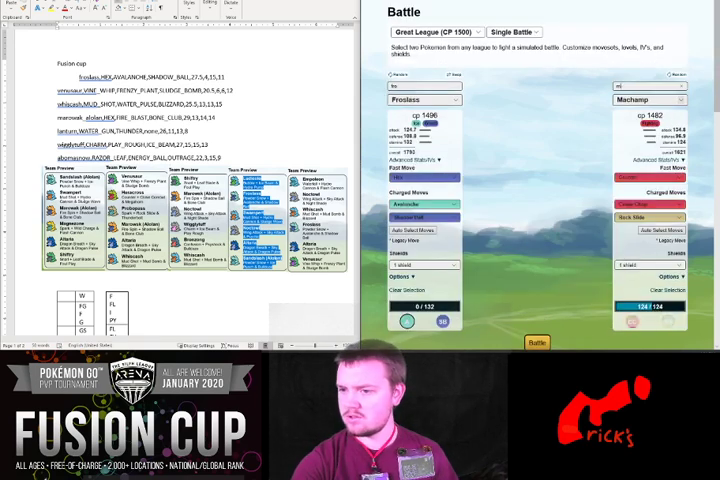
text(champsh)
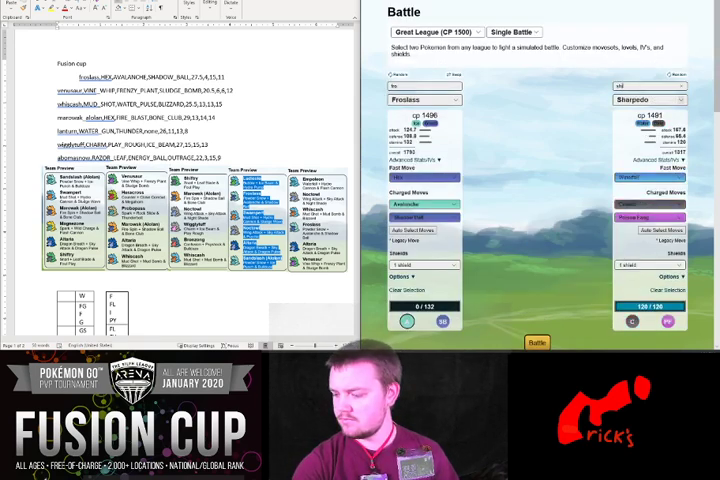
text(ielshif)
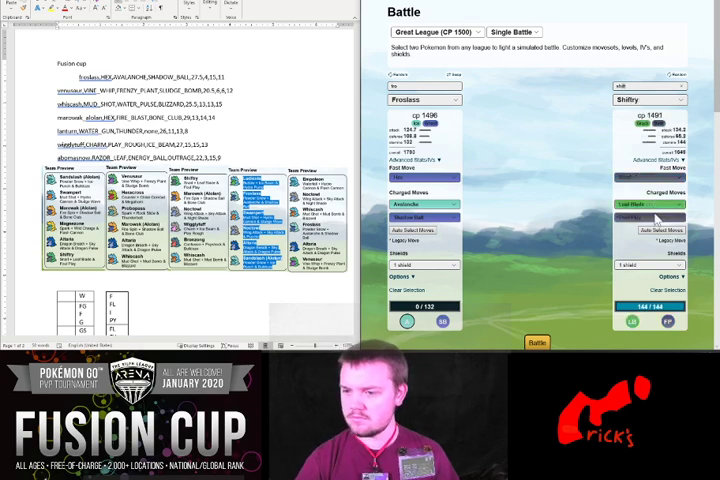
scroll(600, 200, down, 6)
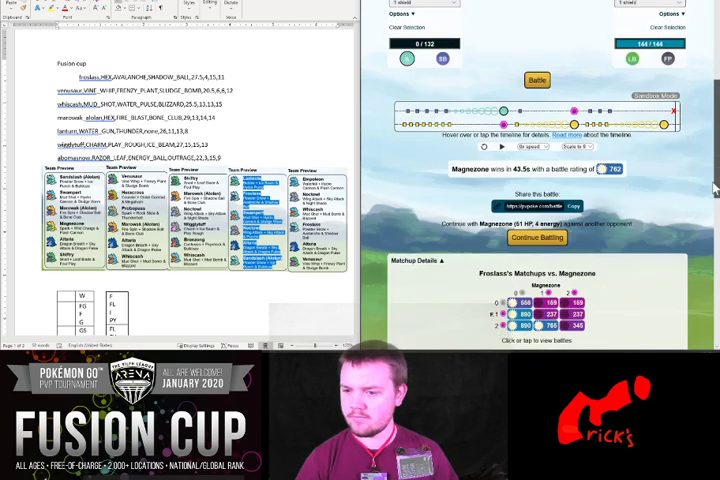
Step: Simulate Froslass versus Shiftry: Shiftry wins in 40 seconds with an 875 rating
click(537, 80)
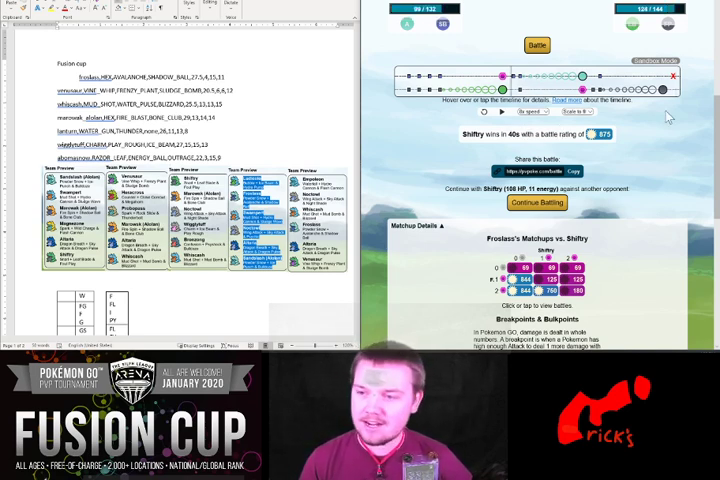
scroll(600, 150, up, 6)
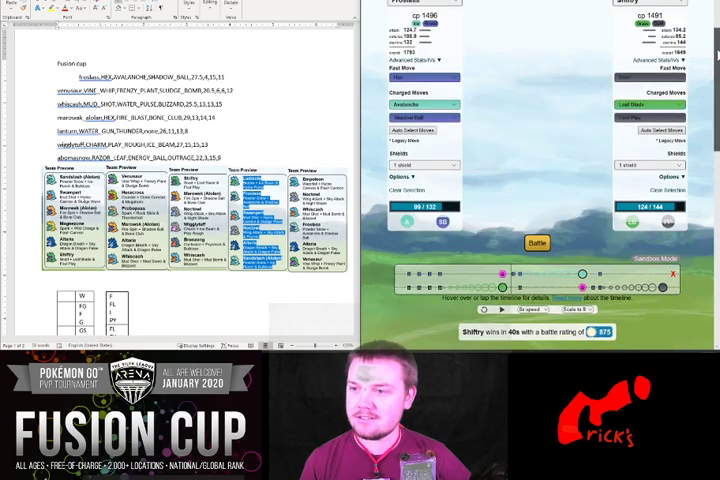
scroll(600, 150, up, 3)
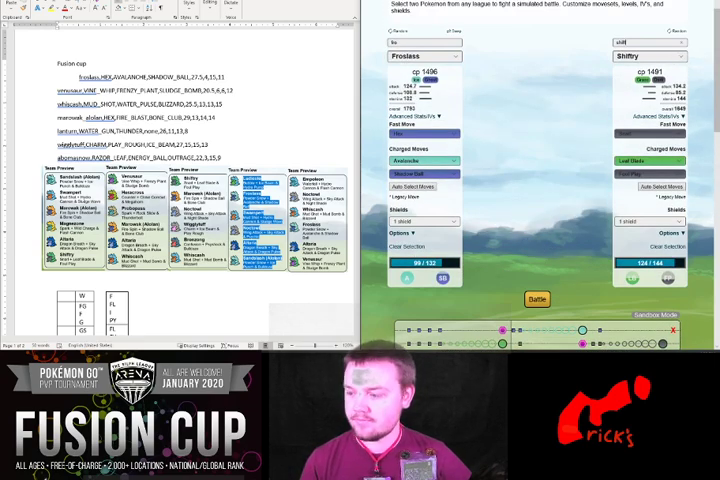
text(sharp)
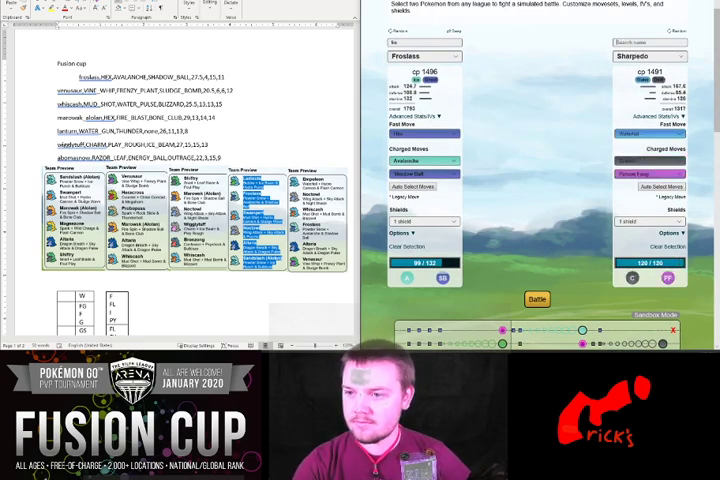
text(hariy)
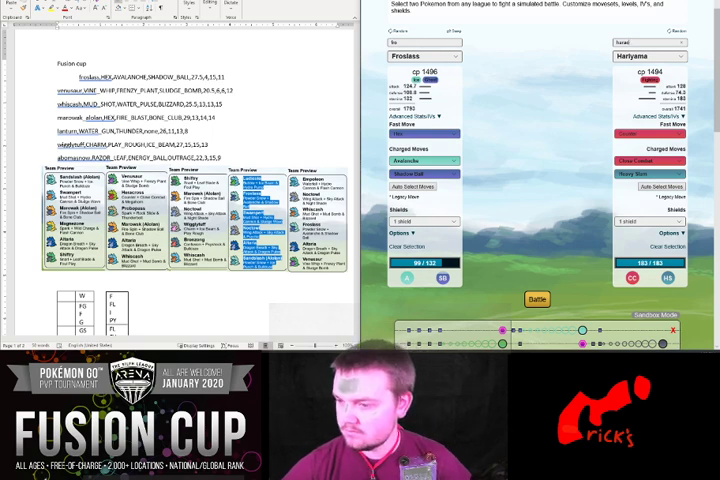
text(h)
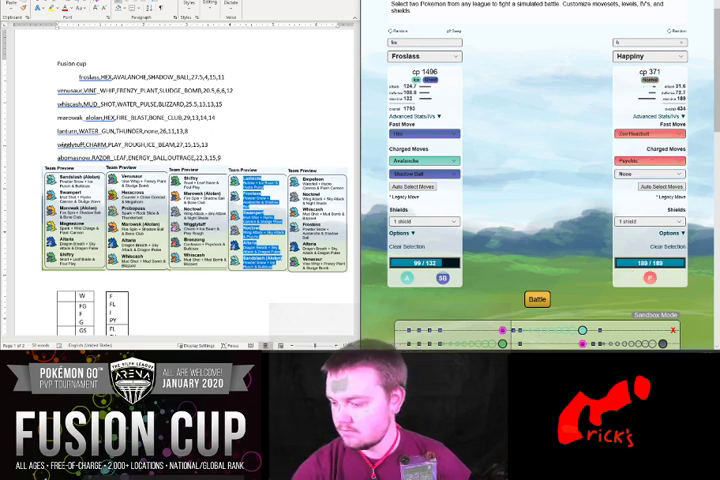
text(era)
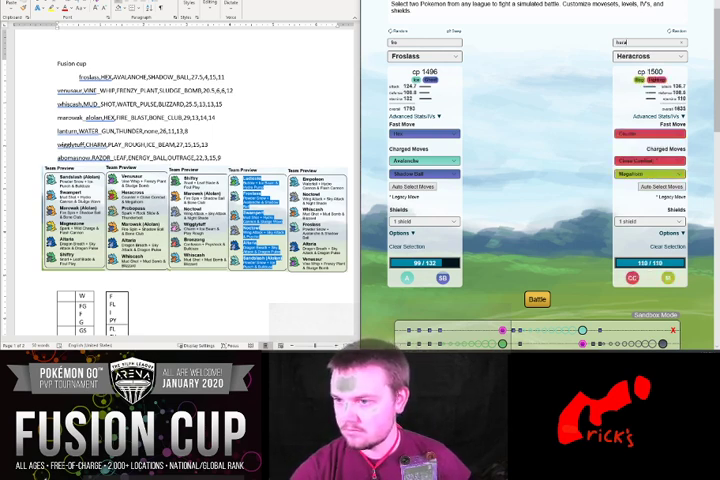
Step: Simulate Froslass versus Heracross, a double knockout at 44.5 seconds
click(540, 298)
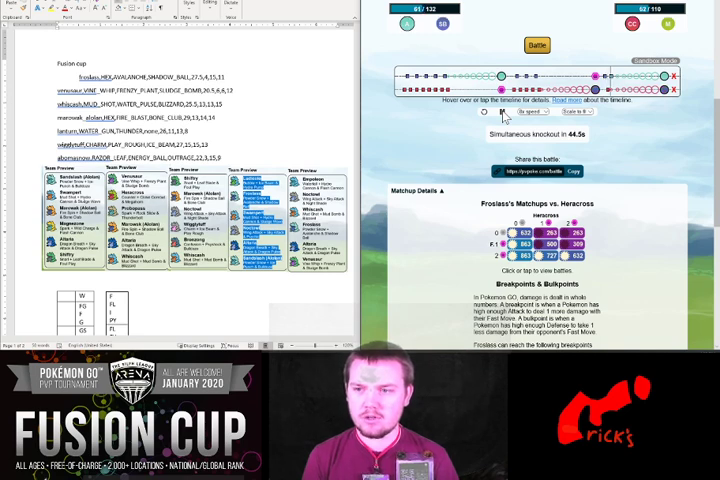
Step: Replay the Heracross battle at a different playback speed until both Pokémon faint
click(503, 112)
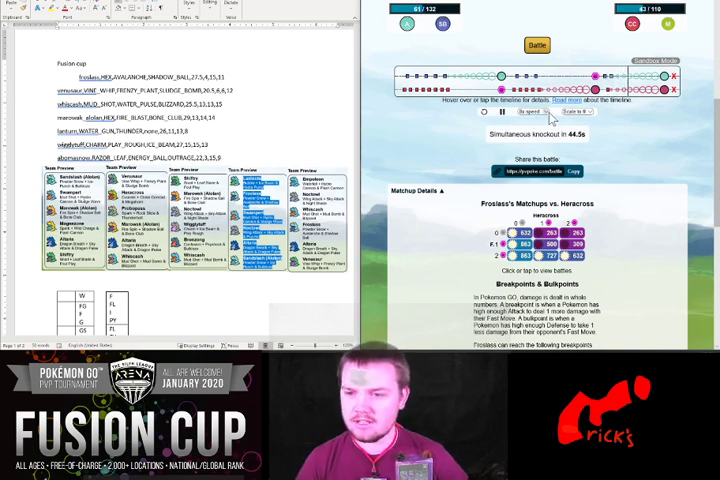
click(535, 112)
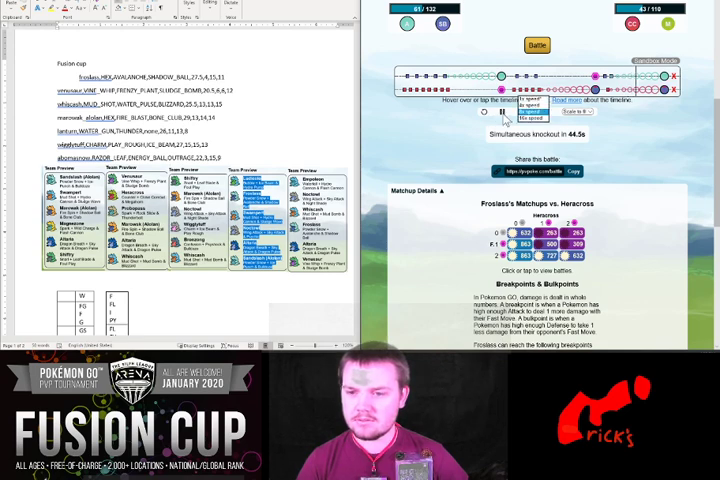
click(540, 112)
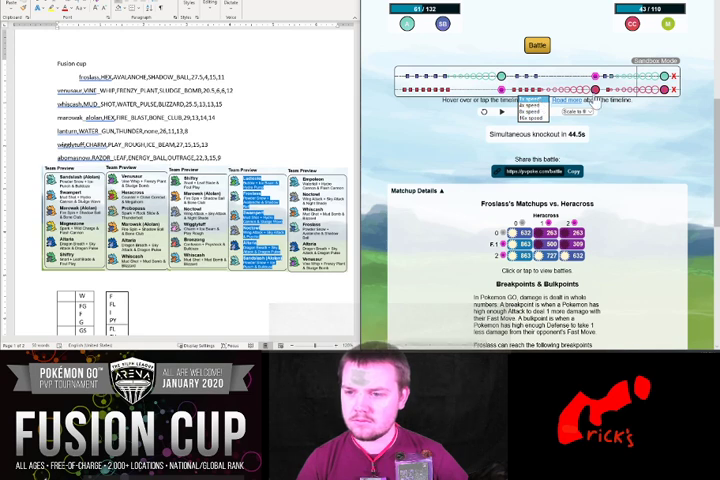
click(596, 82)
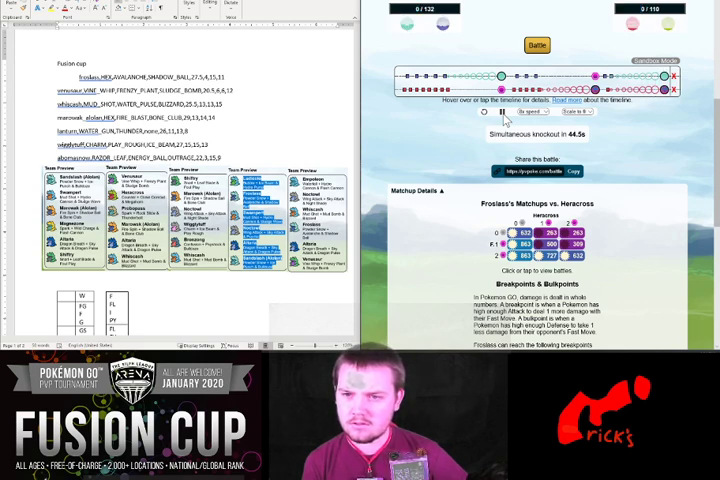
Step: Pause the replay, check Froslass's shield options, and rerun the Heracross battle
click(503, 112)
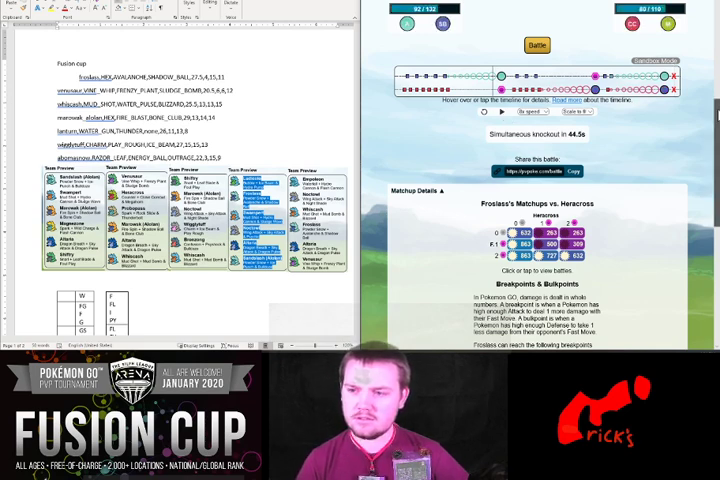
scroll(623, 103, up, 4)
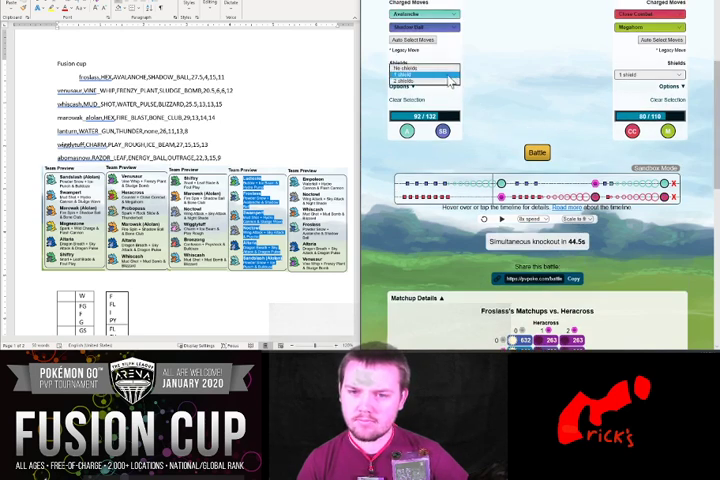
click(455, 76)
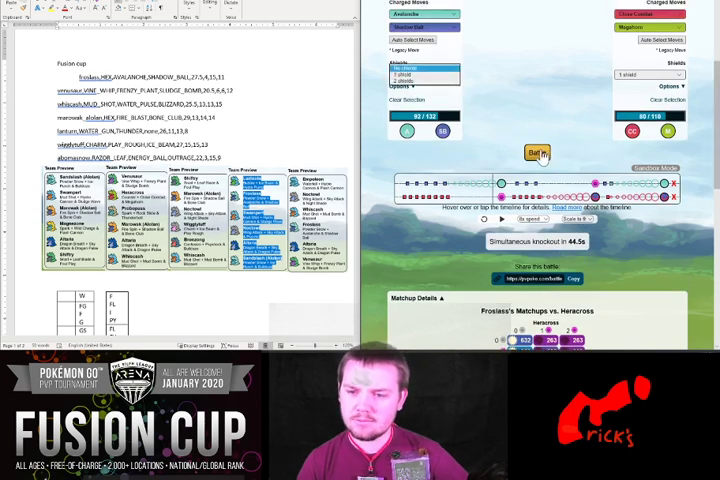
click(538, 152)
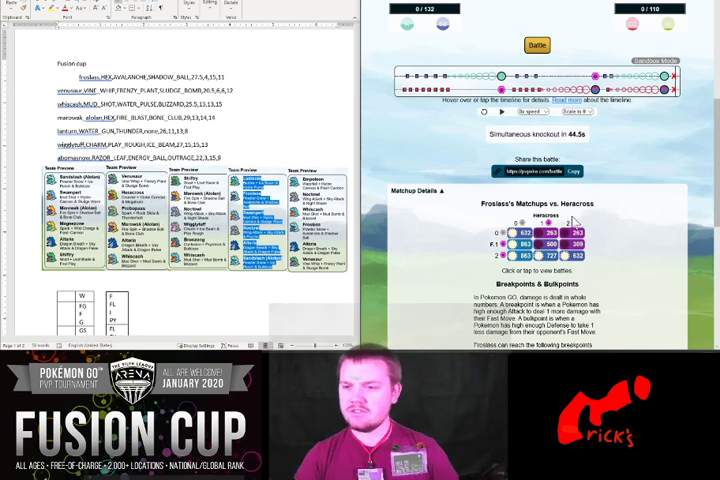
scroll(679, 158, up, 3)
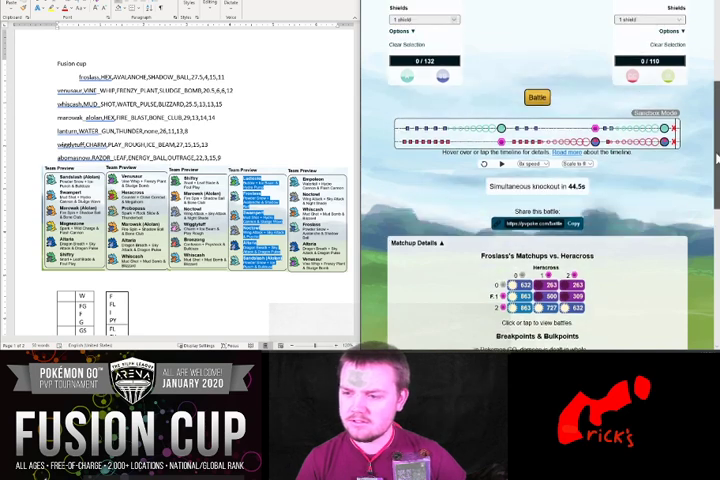
scroll(679, 158, up, 3)
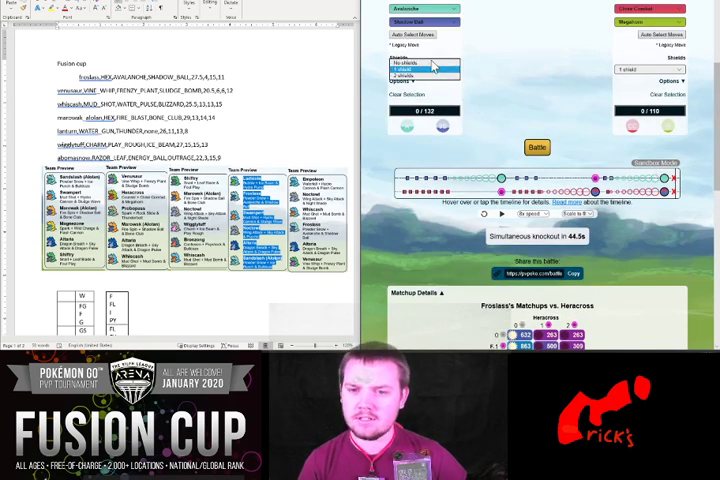
Step: Rerun with Froslass on no shields; Heracross wins in 43.5 seconds with 62 HP
click(455, 71)
click(432, 66)
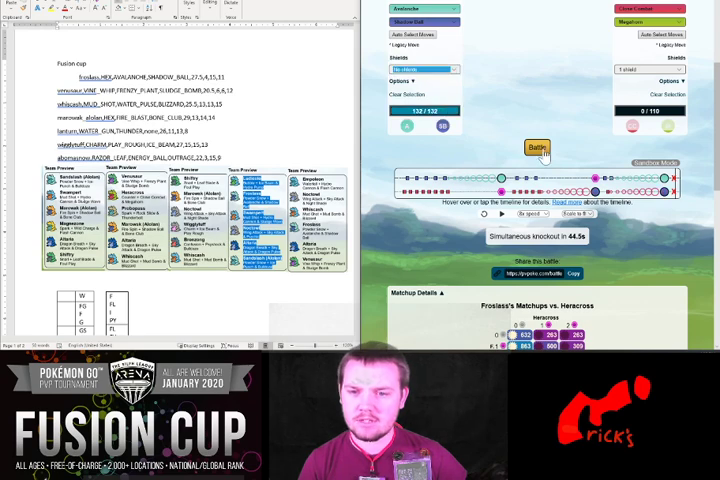
click(537, 147)
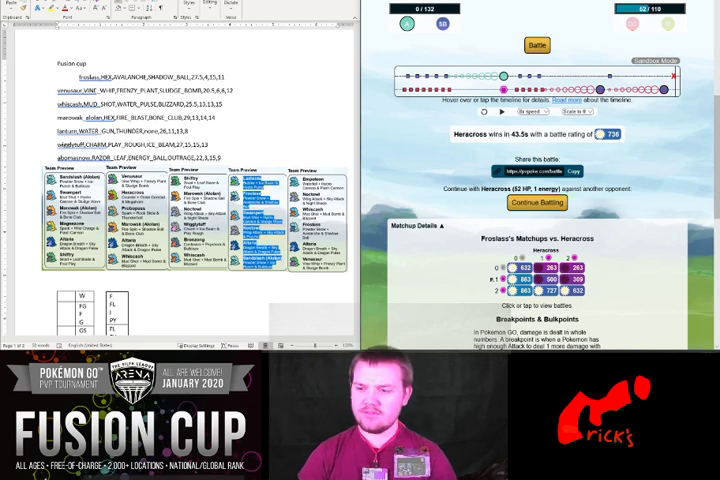
scroll(708, 170, up, 4)
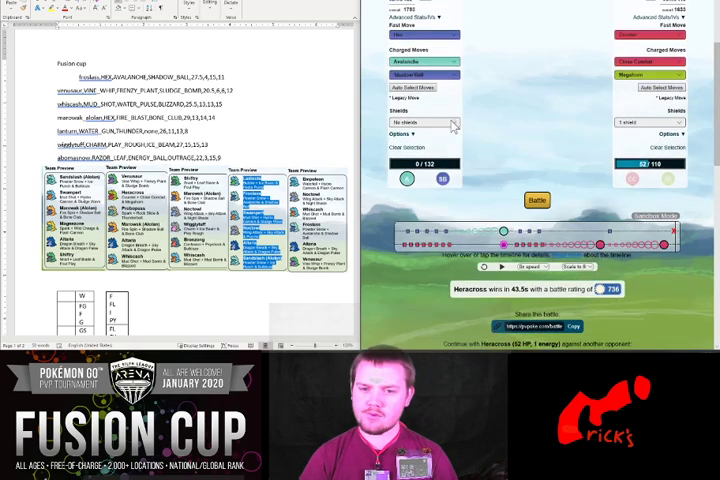
Step: Rerun Froslass against Heracross with one shield and Shadow Ball as its only charged move
click(453, 123)
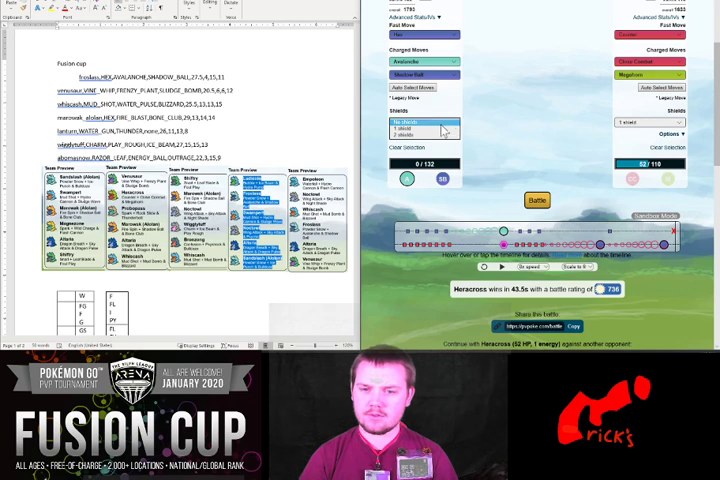
click(420, 128)
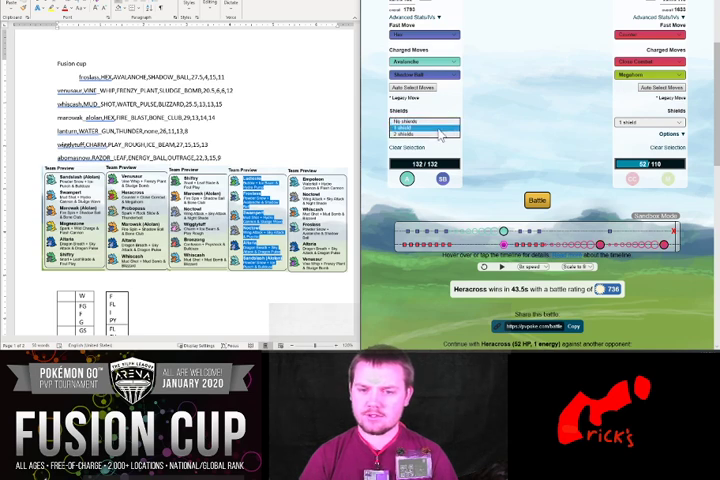
click(455, 78)
click(440, 68)
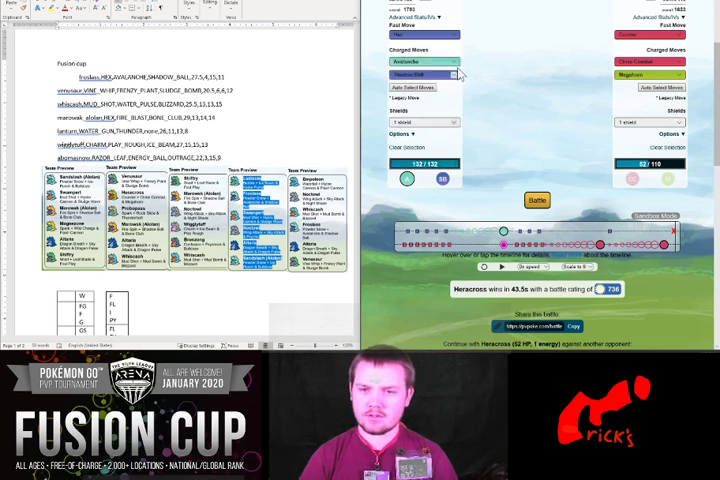
click(455, 74)
click(420, 62)
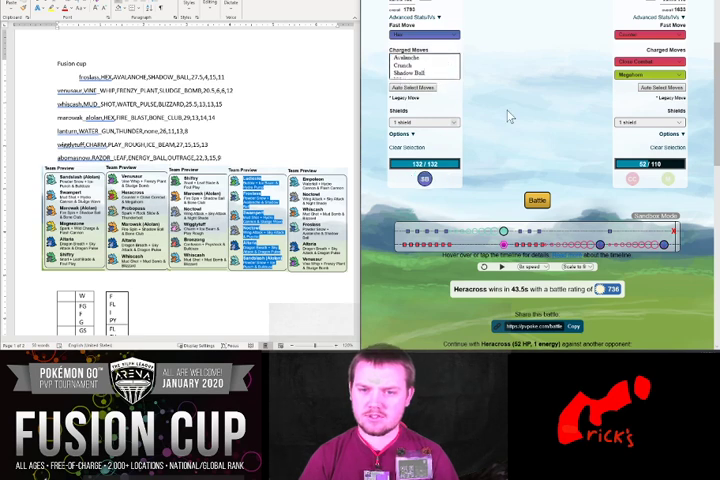
click(537, 199)
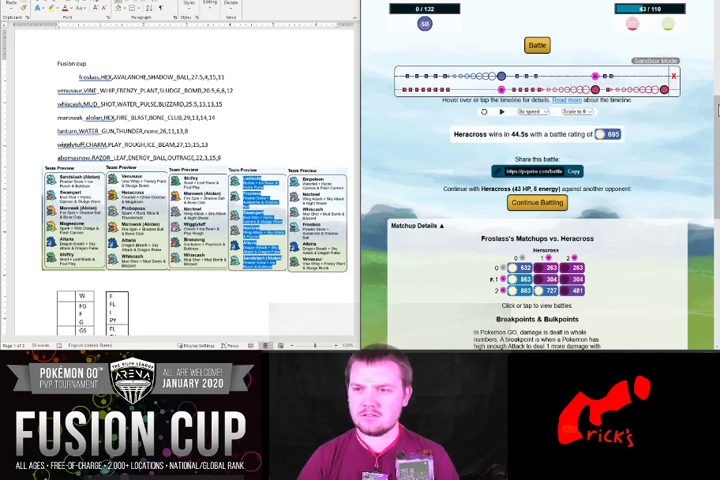
scroll(540, 180, up, 8)
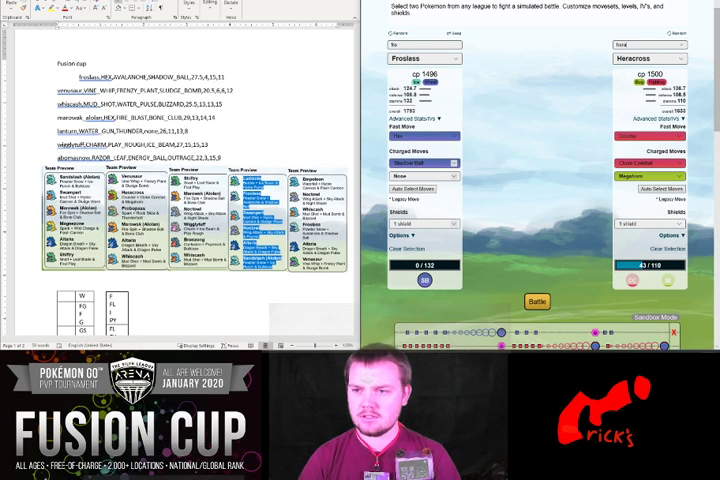
Step: Choose Heatmor (Fire Spin, Power-Up Punch, Flamethrower) from the right-hand opponent search box
click(649, 58)
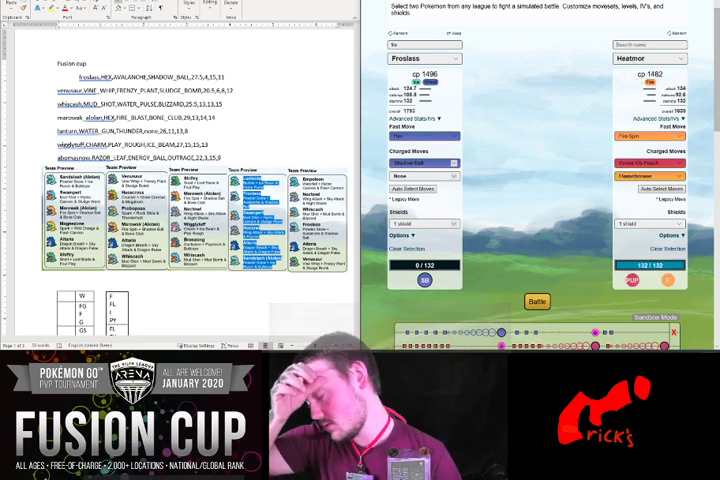